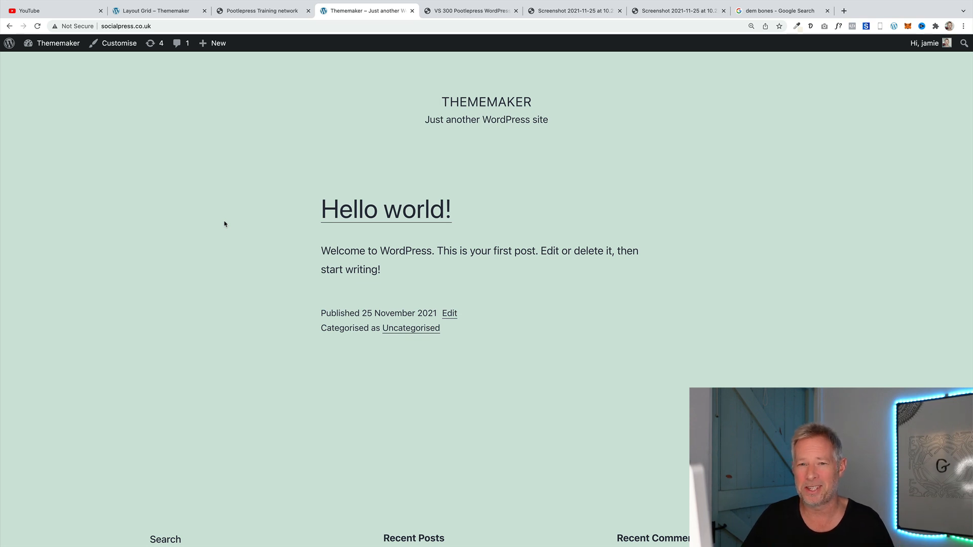
Publish a new post titled "Summer holiday sale" with two placeholder paragraphs and view it on the site's front page
mouse_move(213, 43)
left_click(205, 63)
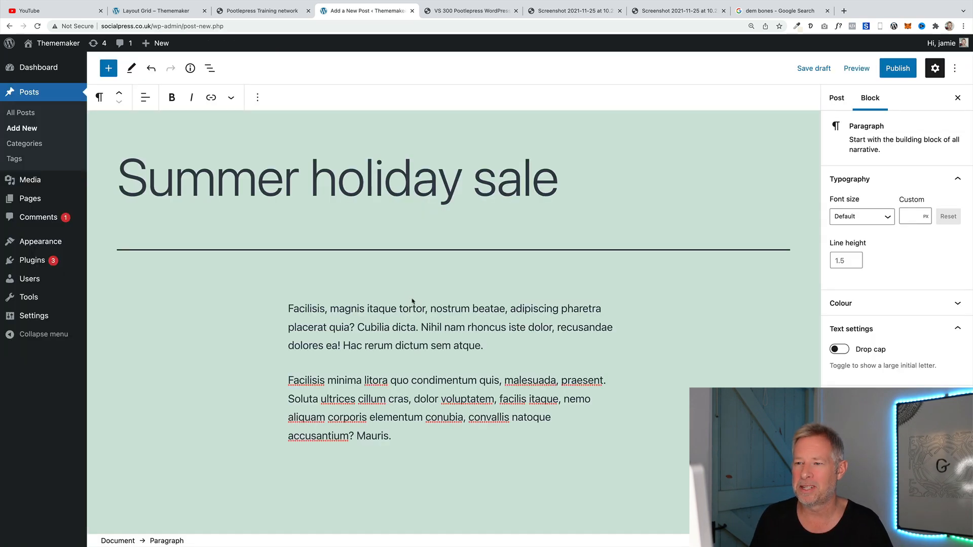
left_click(886, 72)
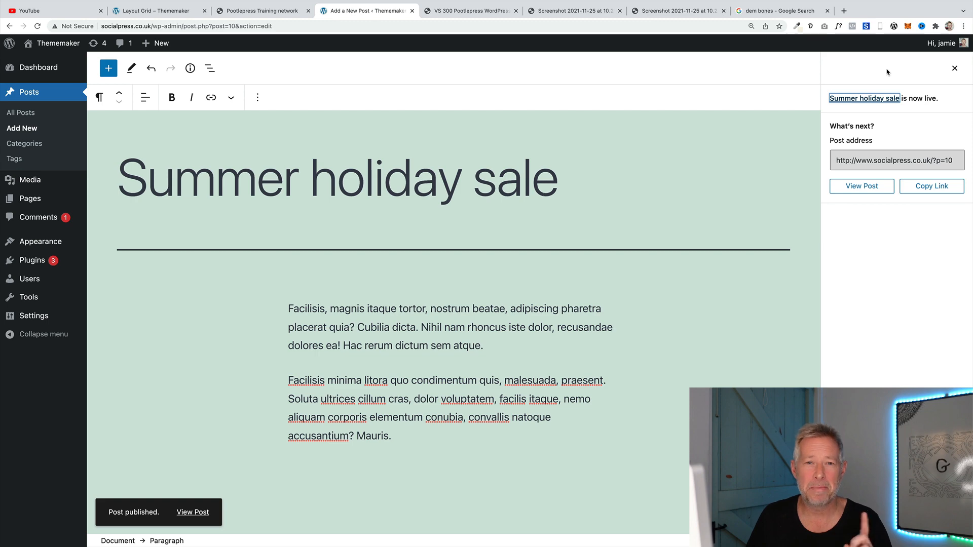
left_click(58, 43)
scroll(134, 267, "down", 3)
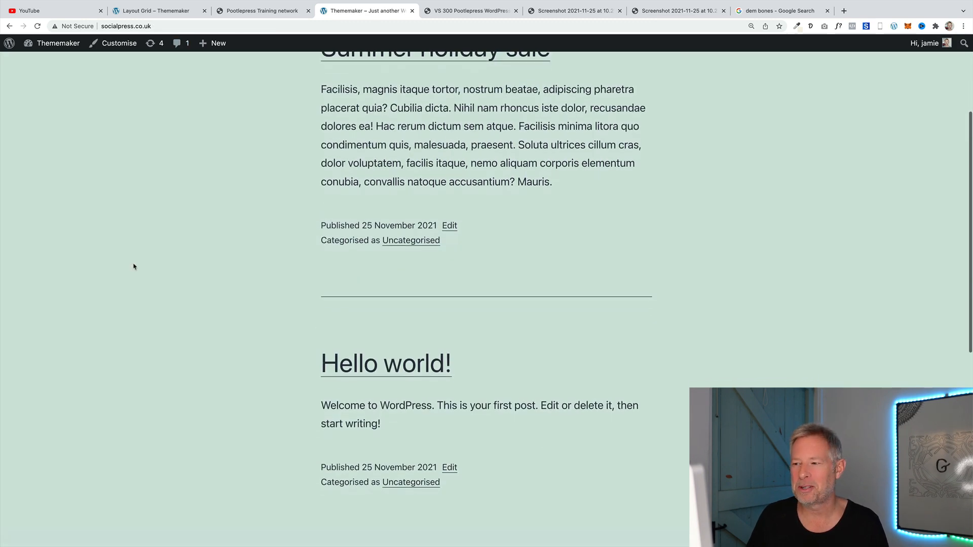
scroll(135, 266, "up", 3)
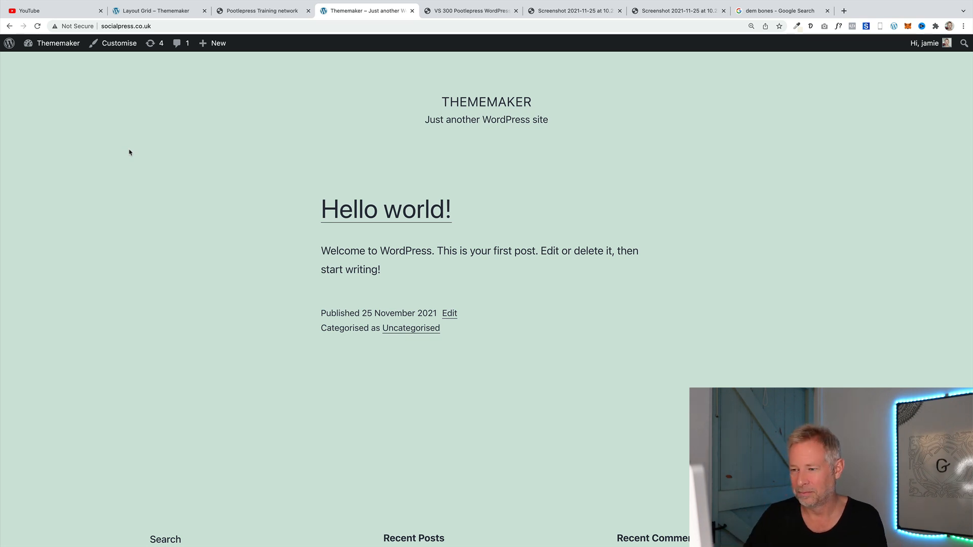
Create a new page titled "Home" and insert a Cover block below the title
mouse_move(215, 43)
left_click(225, 91)
type("Home")
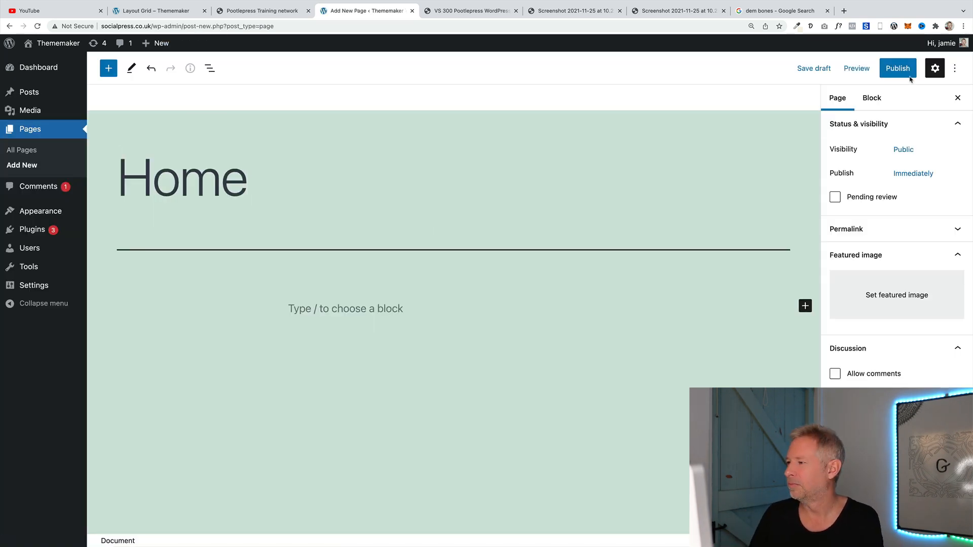
key("Return")
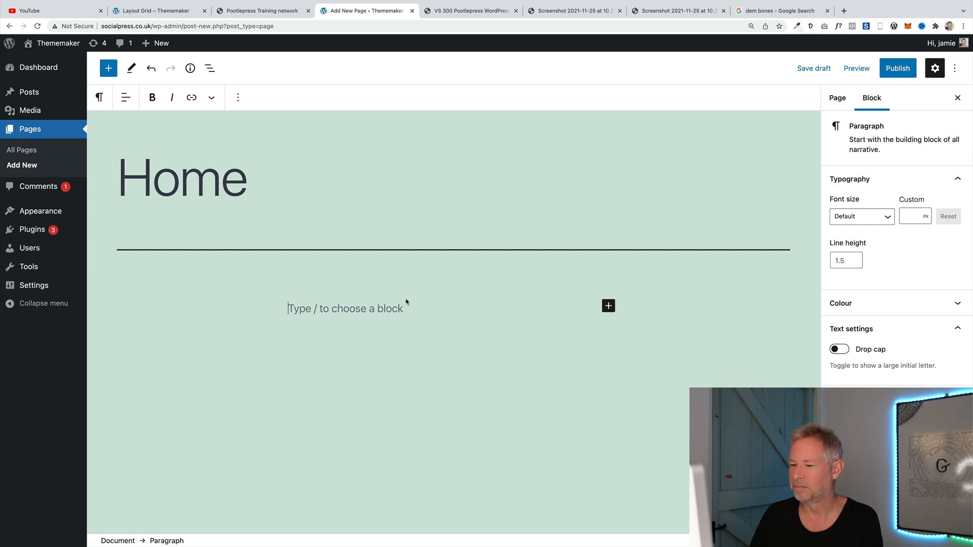
type("/cover")
key("Return")
Give the Cover block a dark background and the text "Welcome", and publish the Home page
left_click(349, 394)
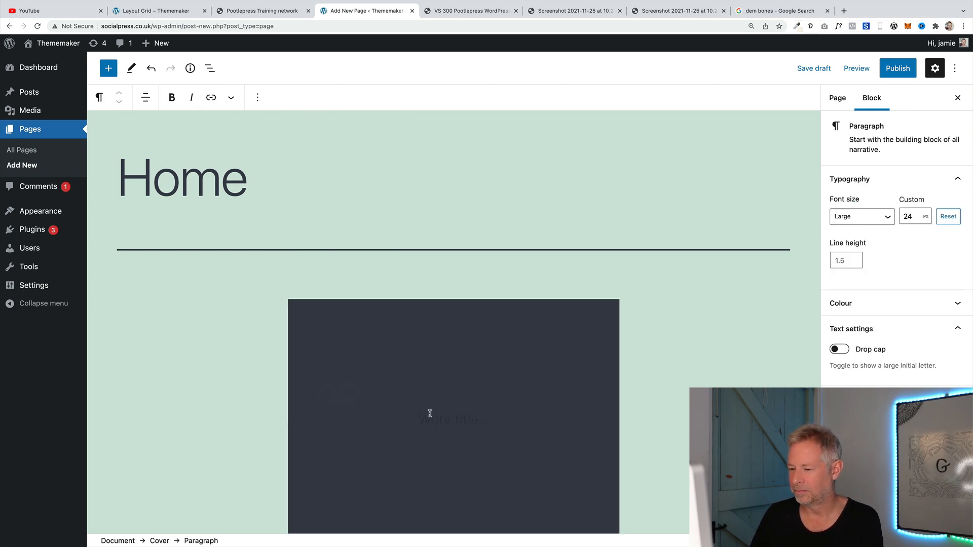
type("Welcome")
left_click(870, 304)
left_click(908, 252)
left_click(897, 68)
left_click(865, 68)
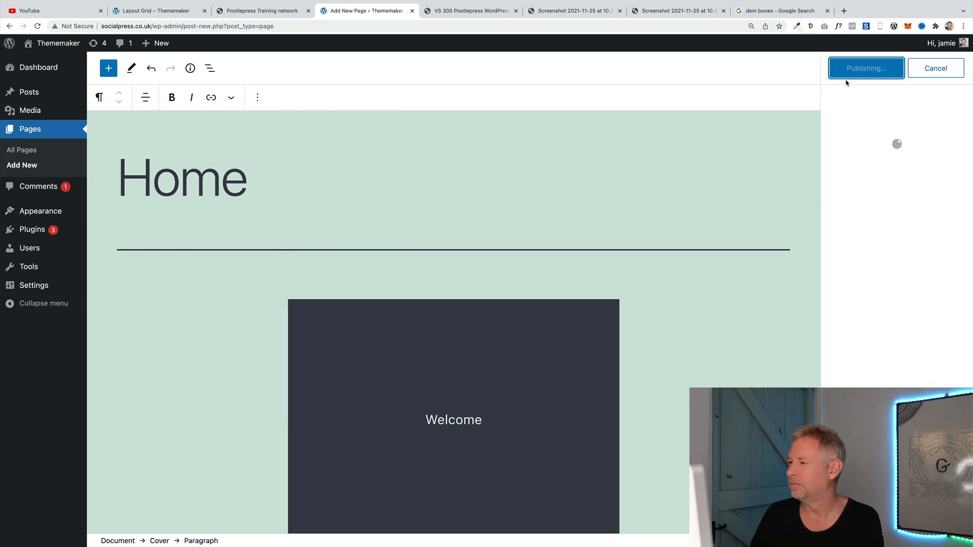
Create and publish a new page titled "About us"
mouse_move(162, 43)
left_click(147, 89)
type("About us")
left_click(897, 67)
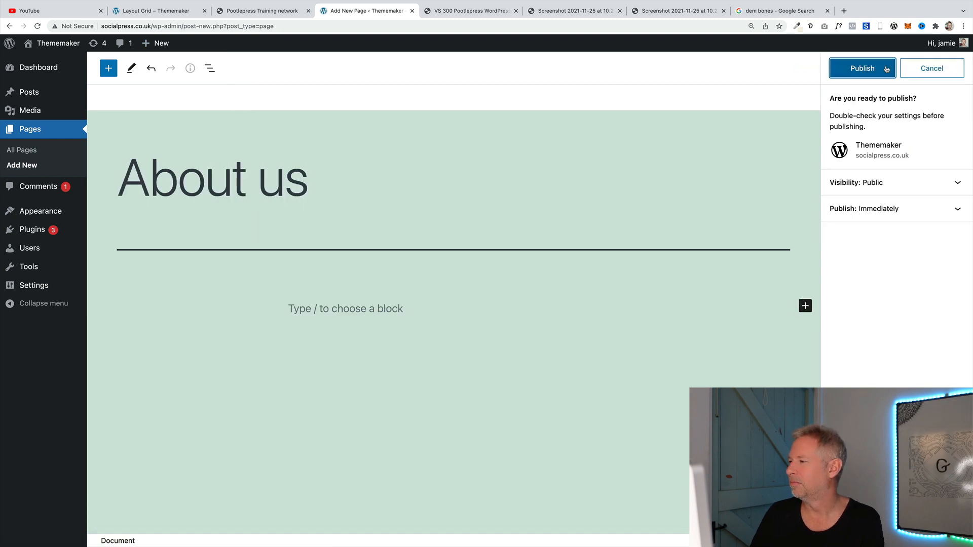
left_click(865, 68)
Create and publish a new page titled "Contact us"
left_click(147, 89)
type("Contact us")
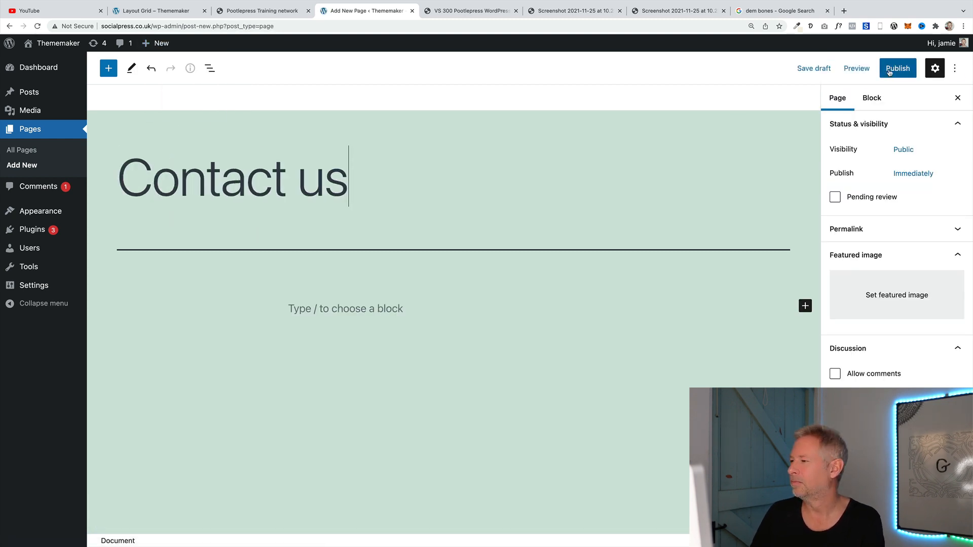
left_click(897, 68)
left_click(865, 68)
Create and publish a new page titled "Our Services"
left_click(147, 89)
type("Our Services")
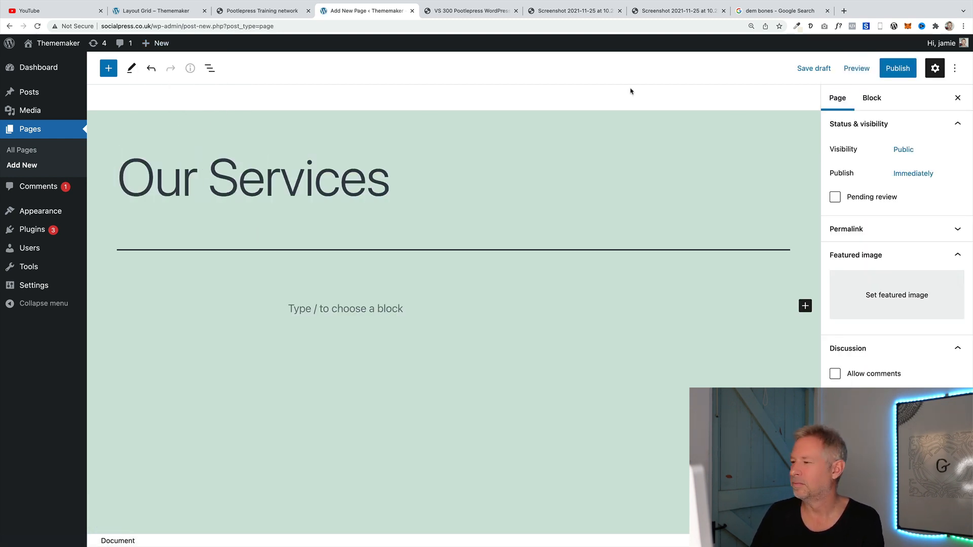
left_click(897, 67)
left_click(865, 68)
Create and publish a new page titled "Meet the team"
left_click(146, 89)
type("Meet the team")
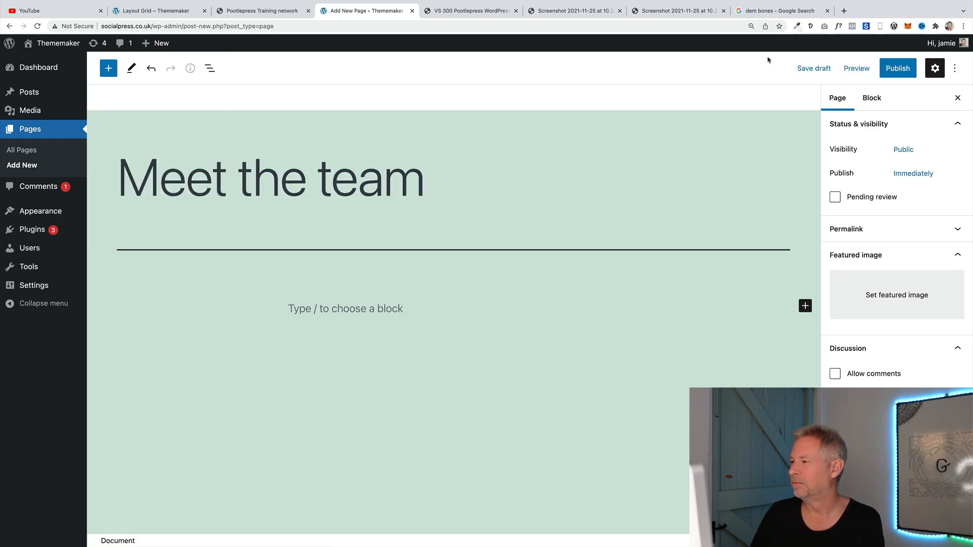
left_click(897, 68)
left_click(865, 68)
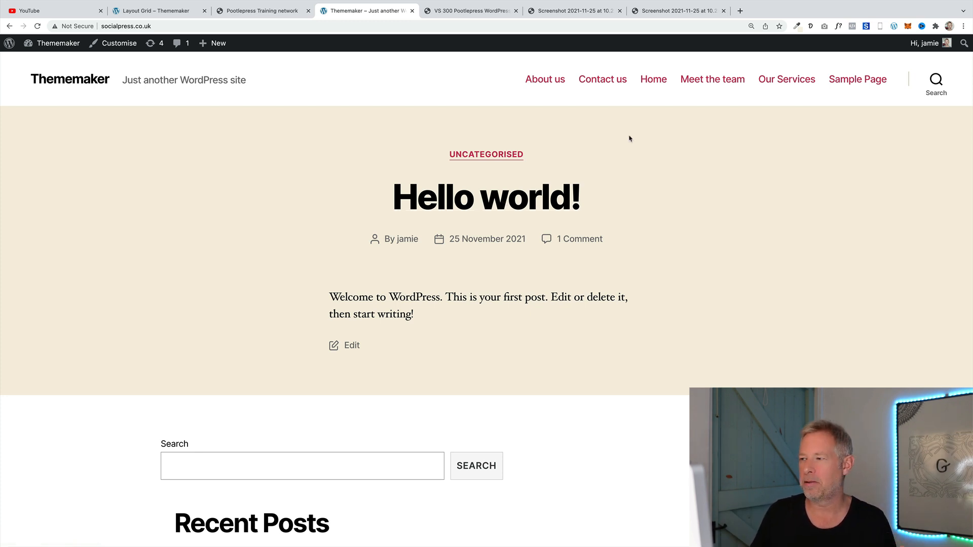
View the Home page on the live site and return to the site's front page
left_click(653, 82)
scroll(452, 253, "down", 4)
scroll(452, 254, "up", 4)
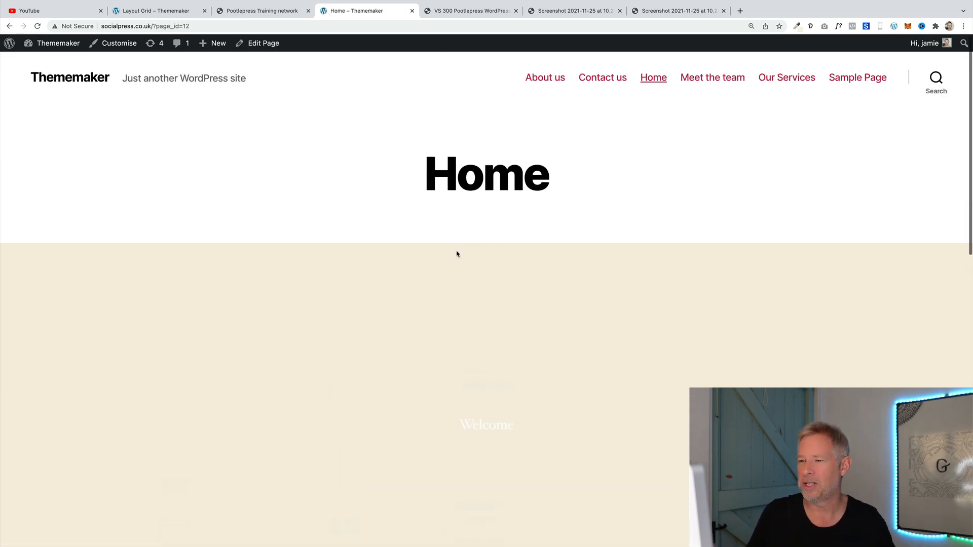
left_click(84, 81)
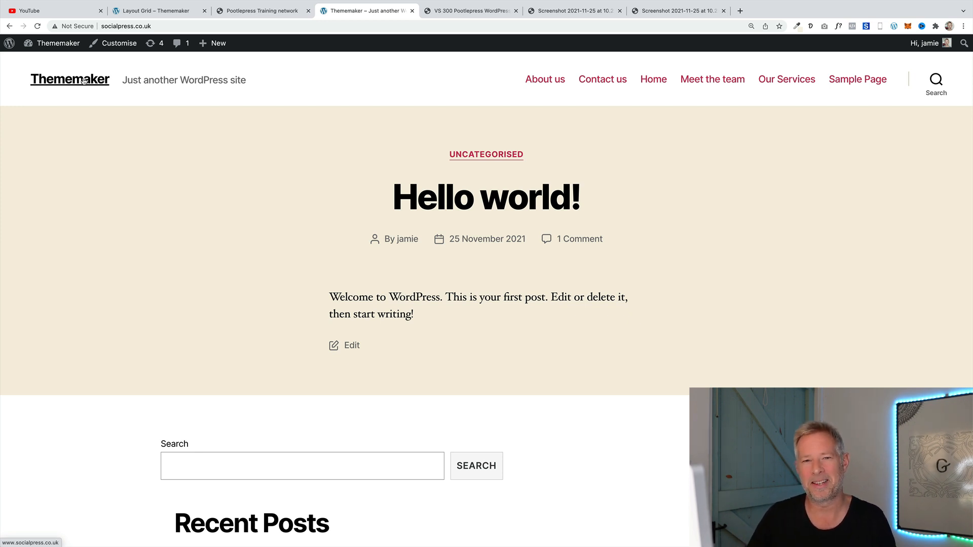
Create a new navigation menu named "main menu" from the site's admin area
left_click(57, 44)
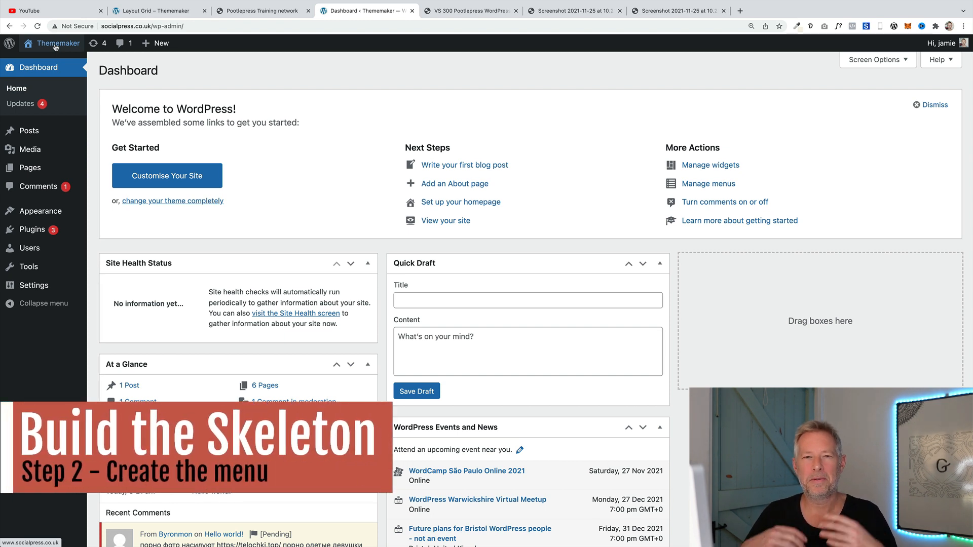
mouse_move(65, 177)
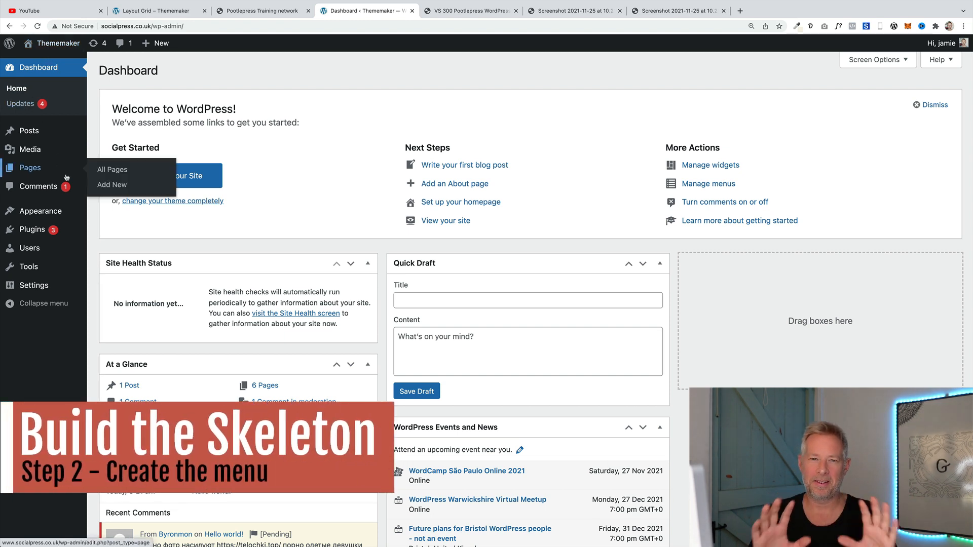
mouse_move(56, 212)
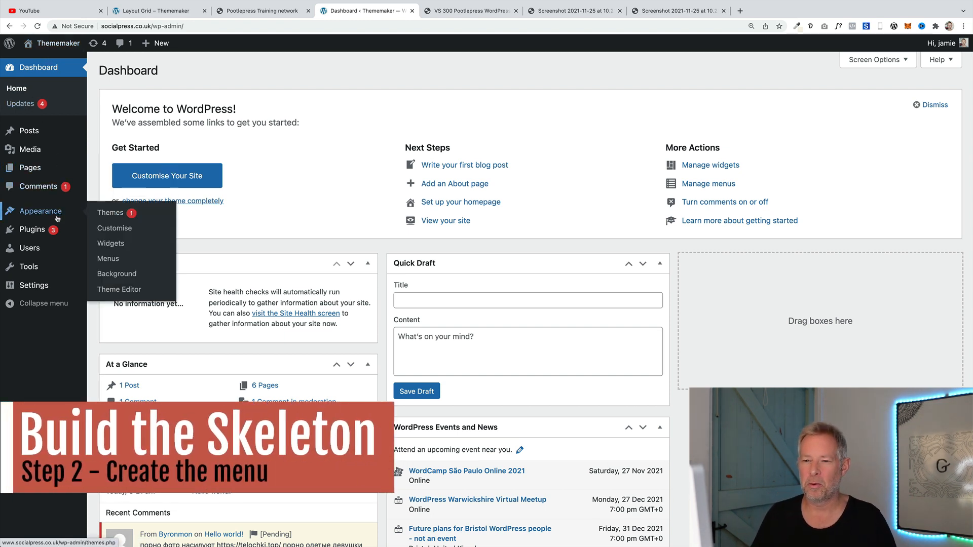
left_click(121, 256)
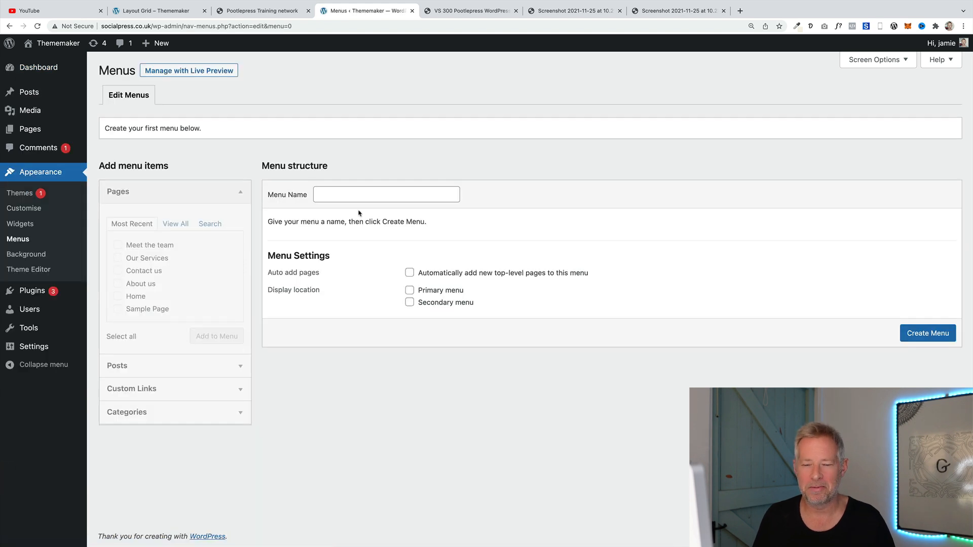
left_click(354, 198)
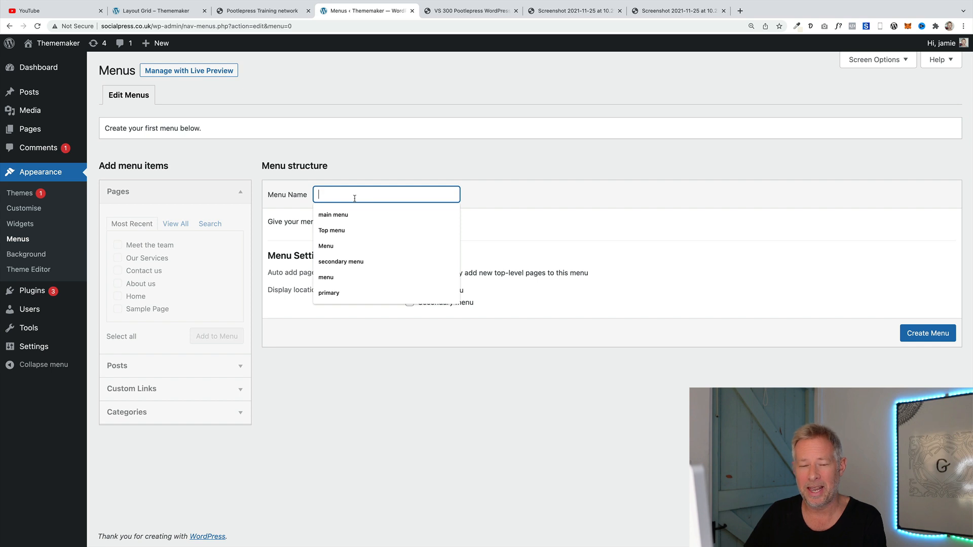
type("main menu")
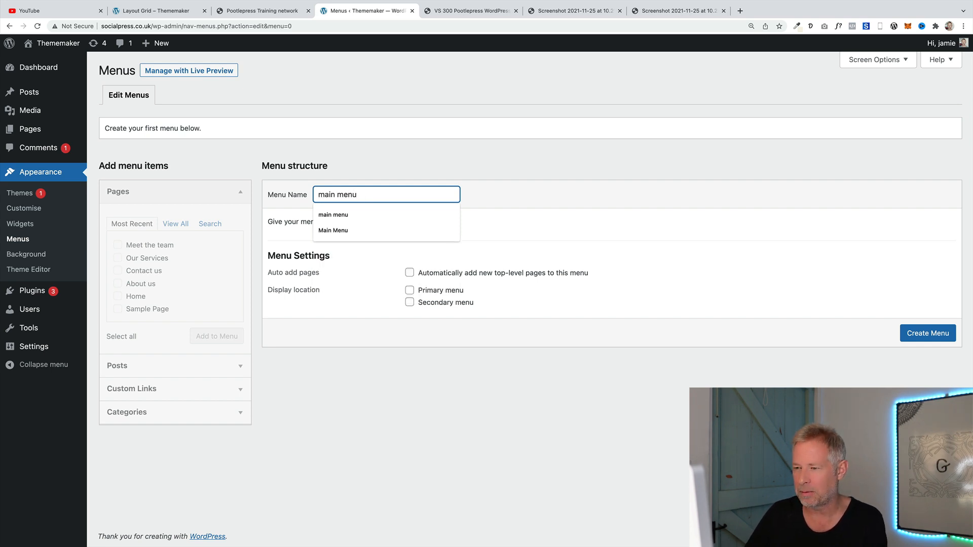
left_click(509, 247)
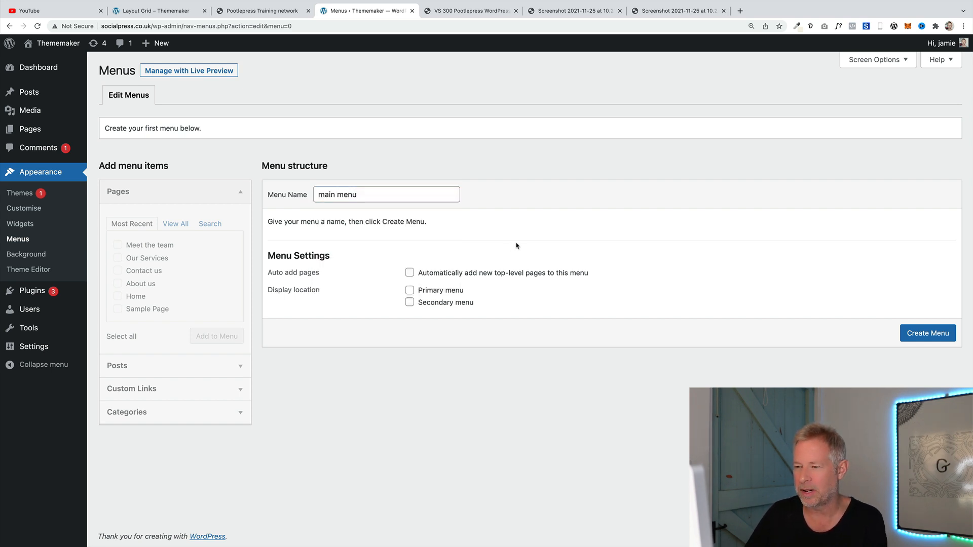
left_click(918, 331)
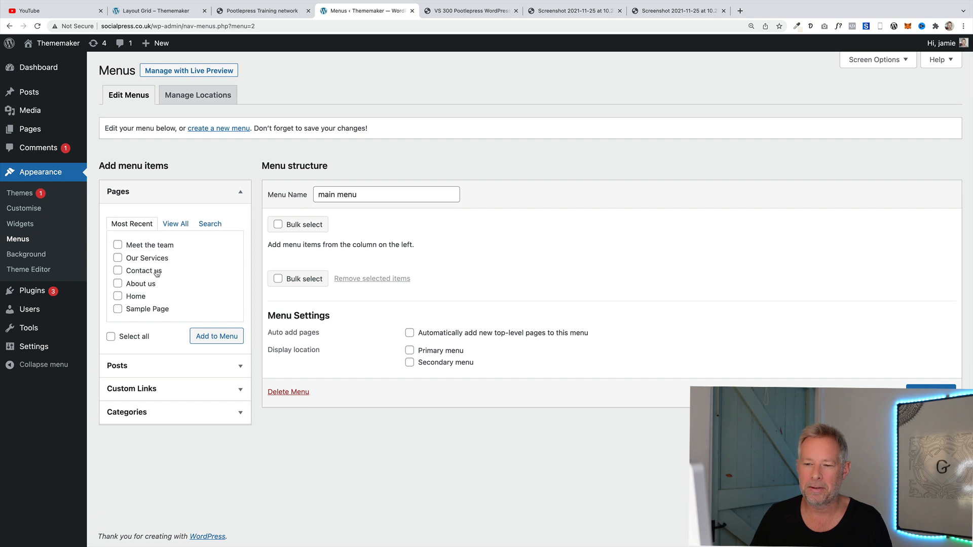
Add the Home, About us, Contact us, Our Services and Meet the team pages to the main menu
left_click(118, 296)
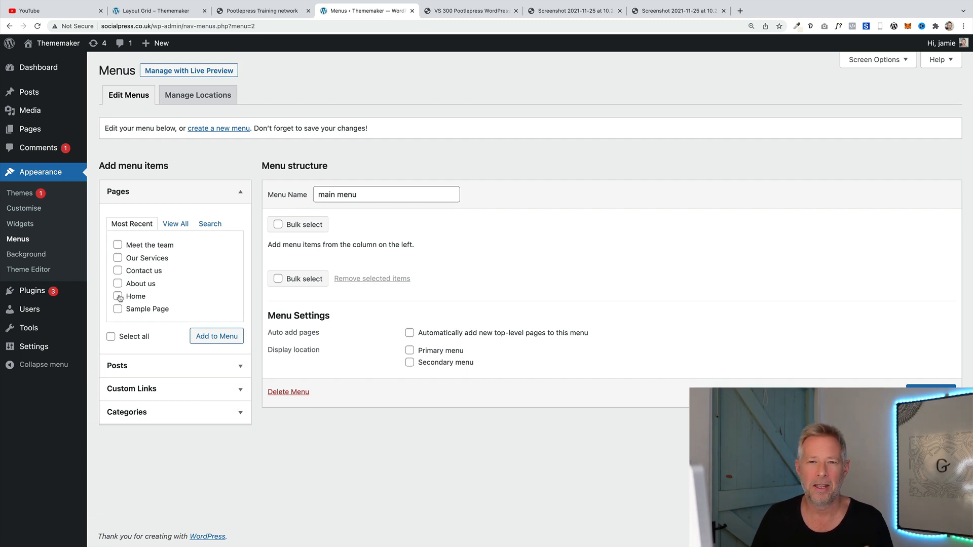
left_click(117, 283)
left_click(118, 271)
left_click(118, 259)
left_click(119, 246)
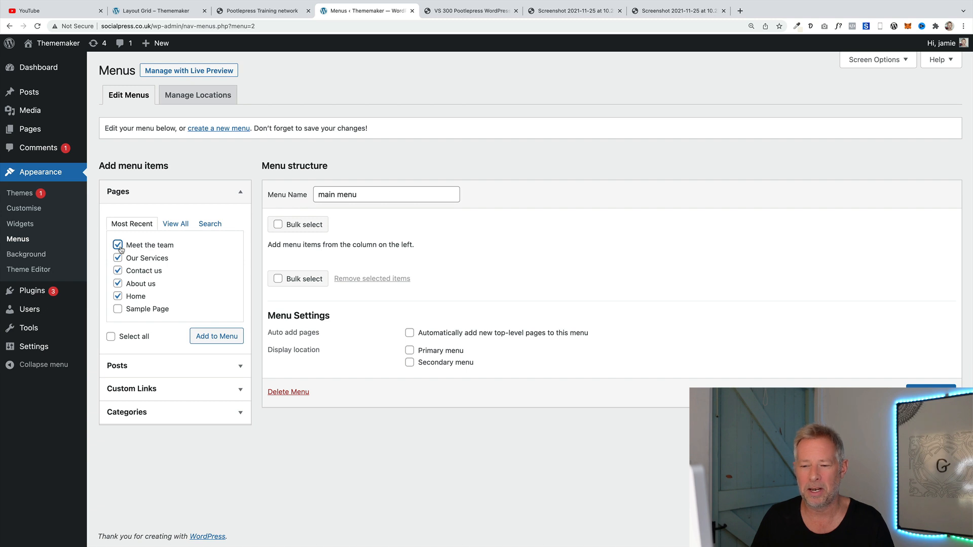
left_click(202, 335)
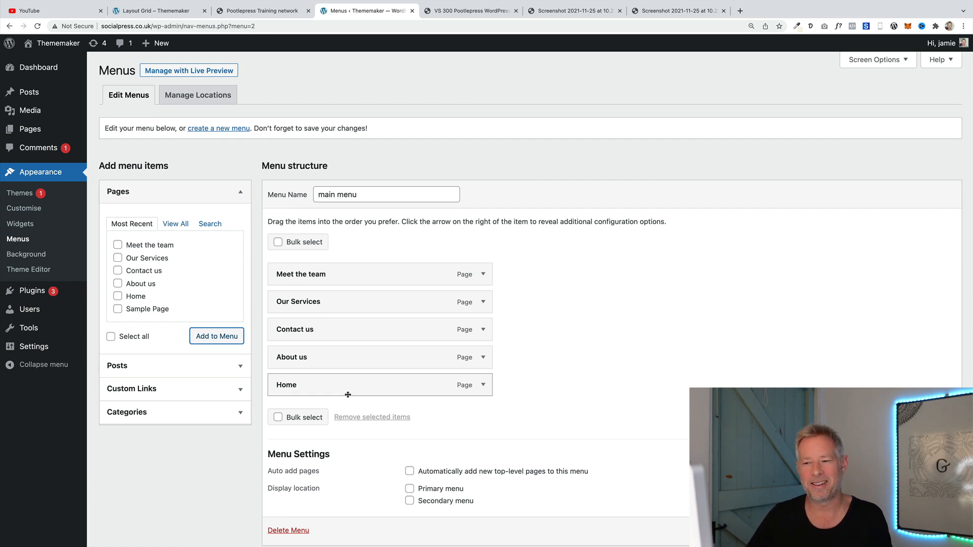
Reorder the menu so Home comes first and About us sits above Contact us, both as top-level items
scroll(432, 412, "down", 1)
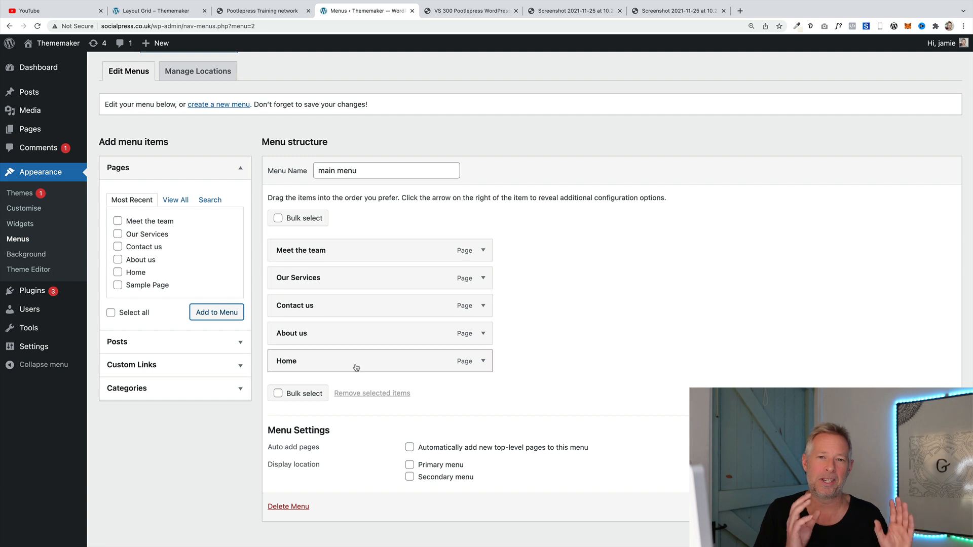
left_click_drag(355, 363, 358, 256)
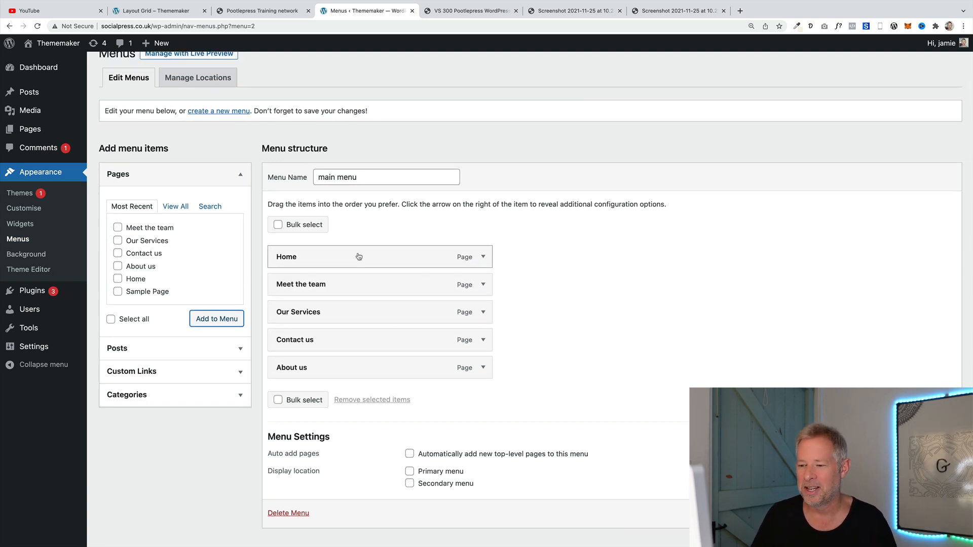
mouse_move(330, 341)
left_mouse_down()
mouse_move(333, 367)
mouse_move(320, 340)
mouse_move(342, 339)
left_mouse_up()
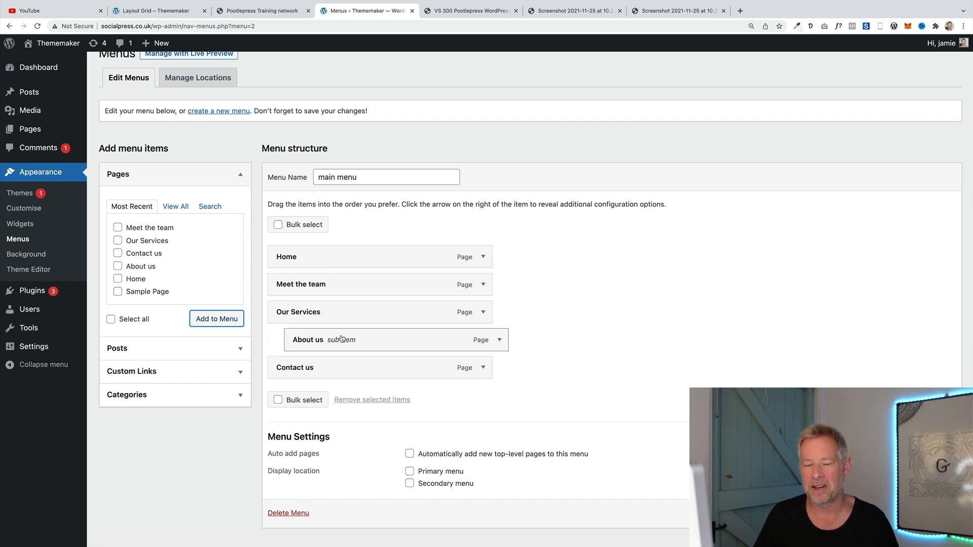
left_click_drag(326, 371, 350, 372)
left_click_drag(380, 340, 374, 345)
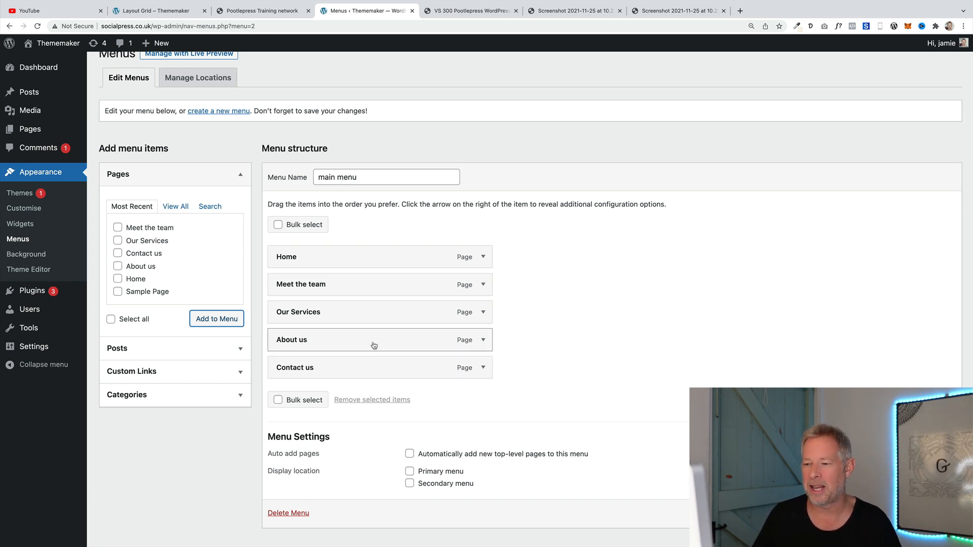
Assign the menu to the Primary menu location, save it and view the live site
scroll(645, 359, "down", 1)
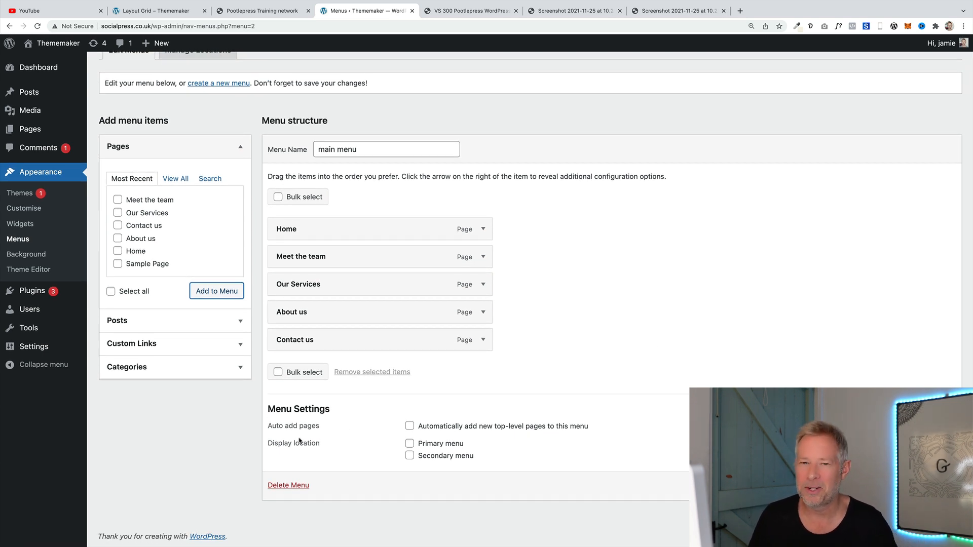
left_click_drag(267, 444, 342, 450)
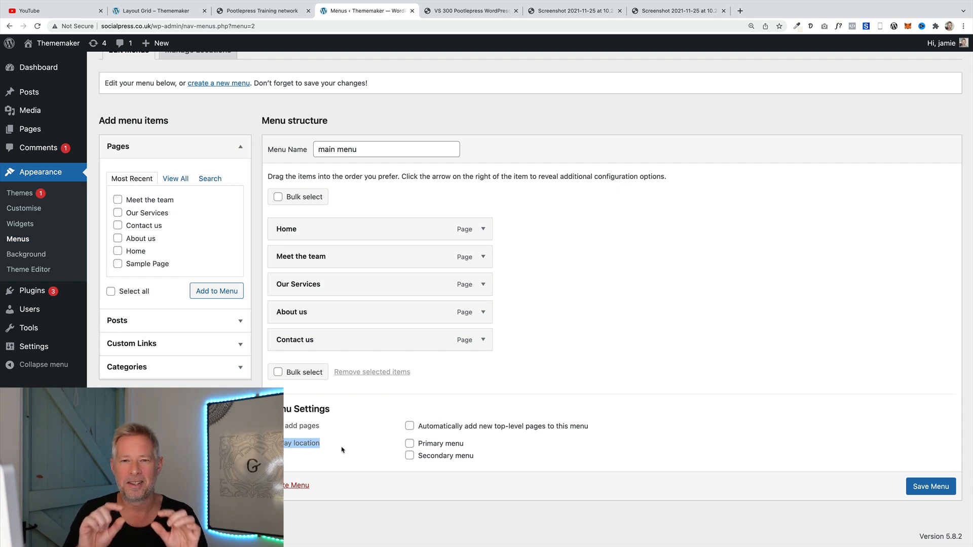
left_click(408, 443)
left_click(919, 488)
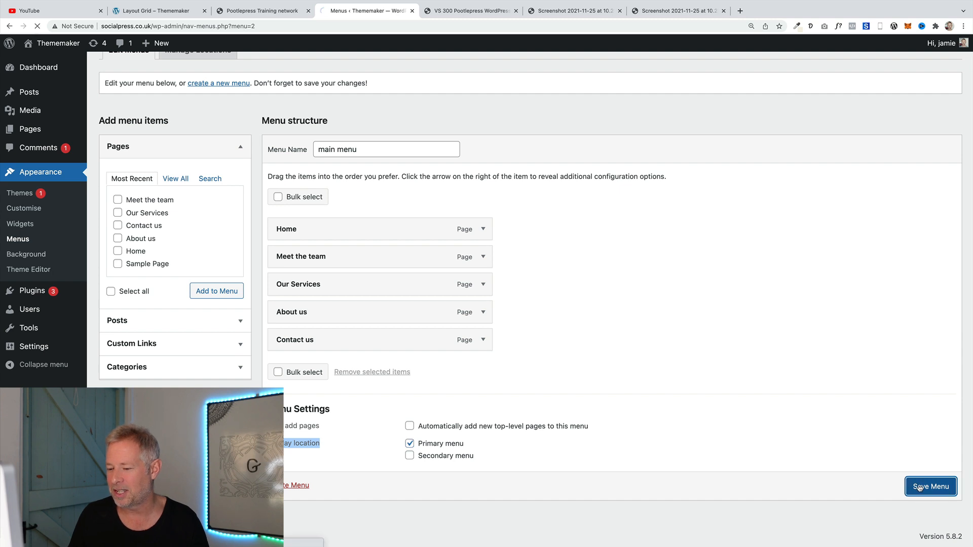
left_click(56, 43)
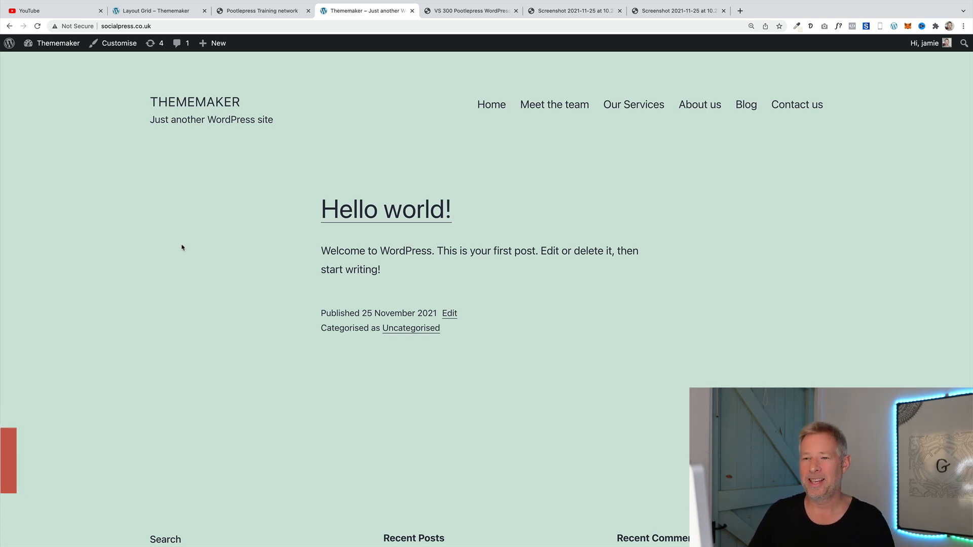
Set the site's homepage display to a static page in the Reading settings, using the Home page as the homepage
left_click(30, 43)
mouse_move(68, 288)
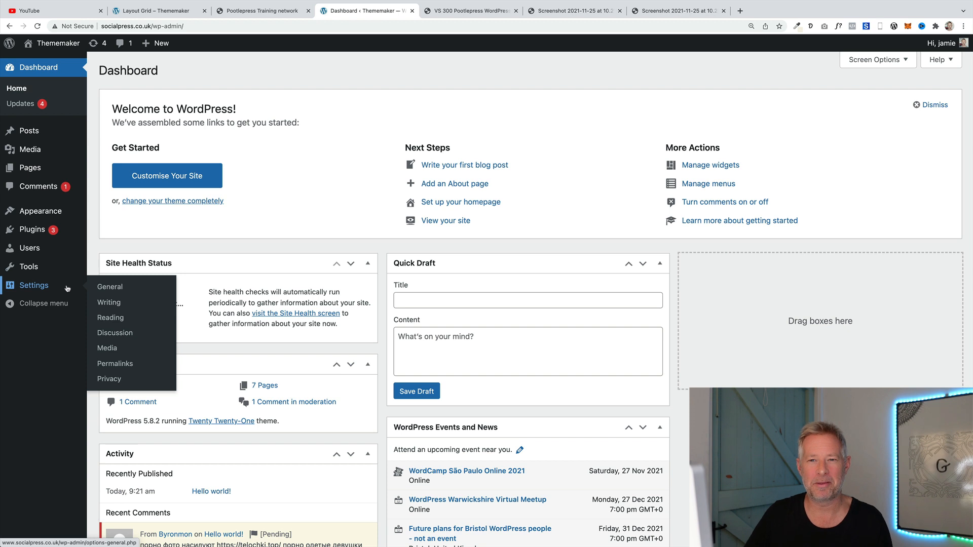
left_click(103, 319)
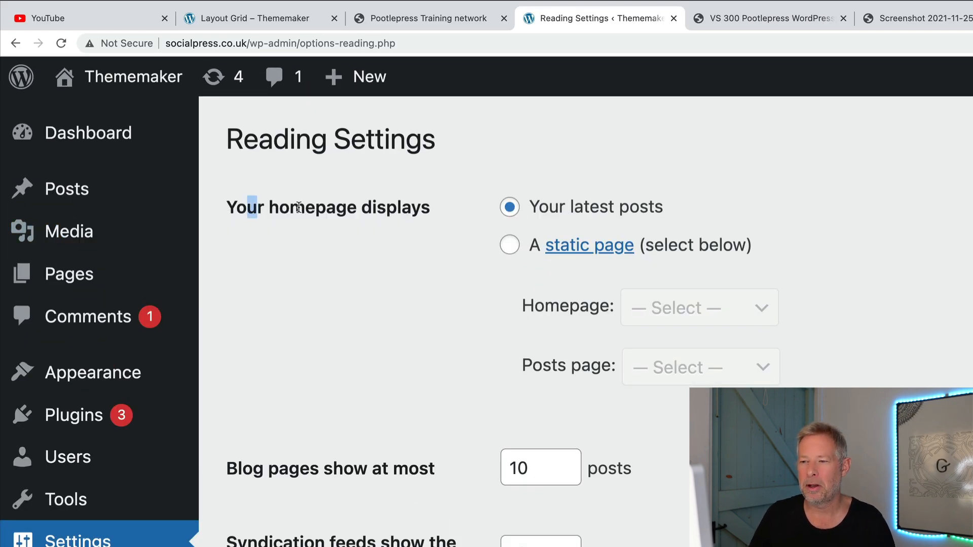
left_click_drag(249, 209, 404, 214)
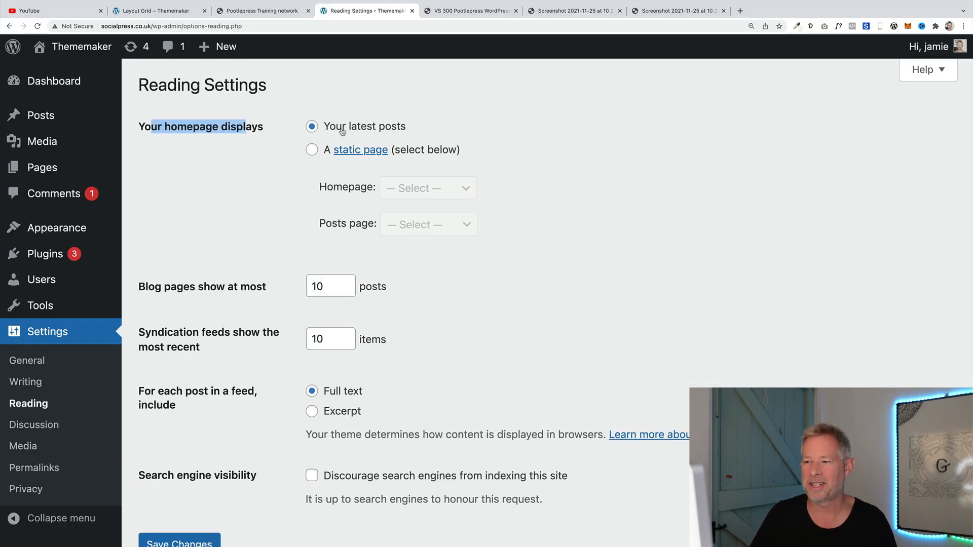
left_click(311, 150)
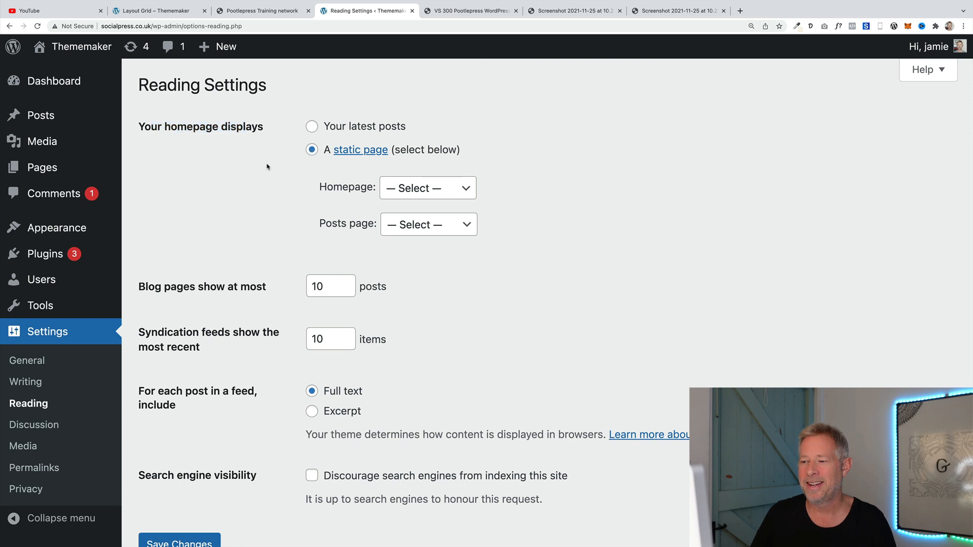
left_click(416, 189)
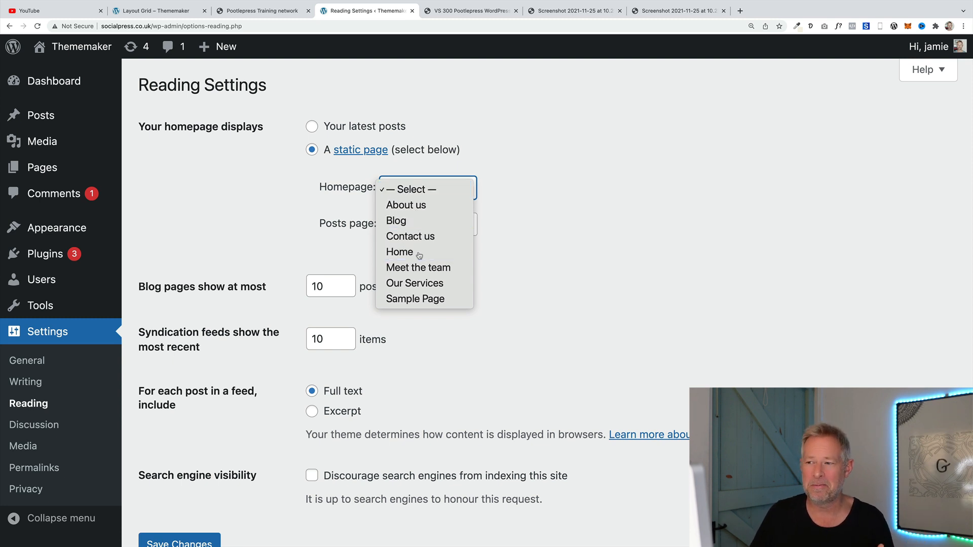
left_click(400, 251)
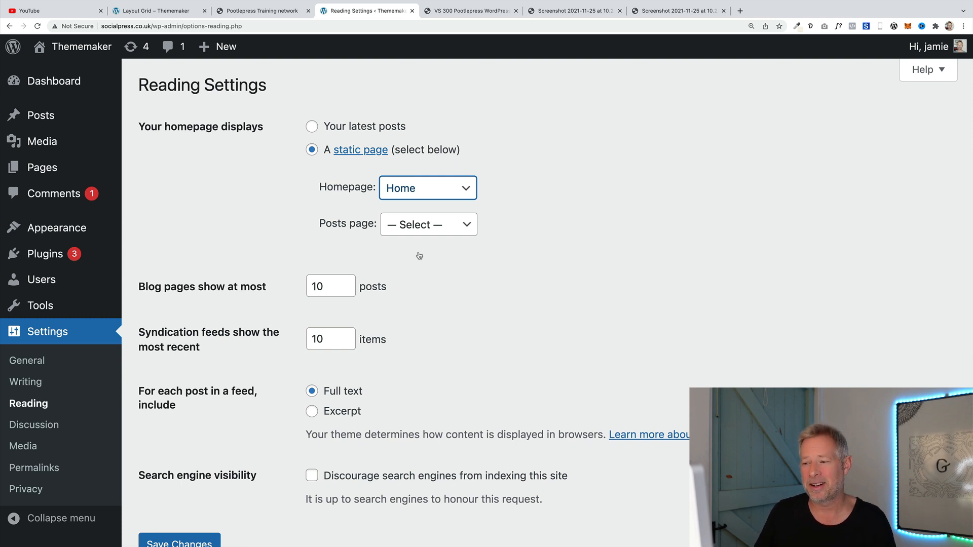
Set Blog as the posts page and save the Reading settings
left_click(430, 232)
left_click(411, 256)
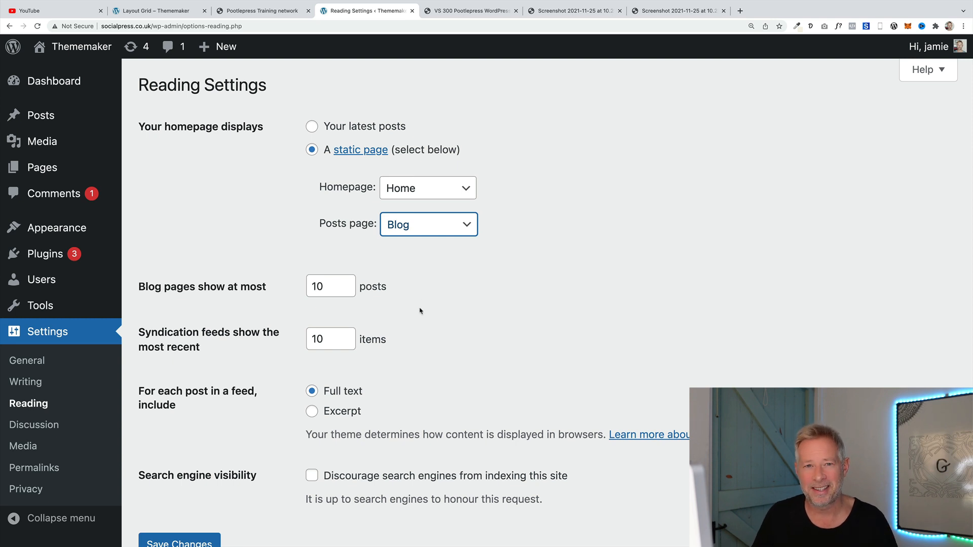
scroll(418, 309, "down", 3)
left_click(176, 467)
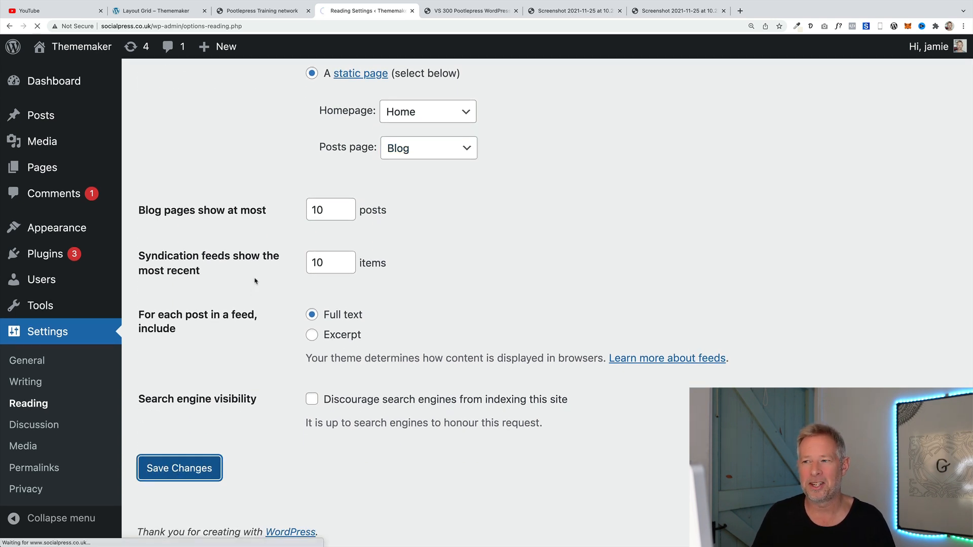
View the live site's homepage and Blog page to check what each one displays
left_click(66, 47)
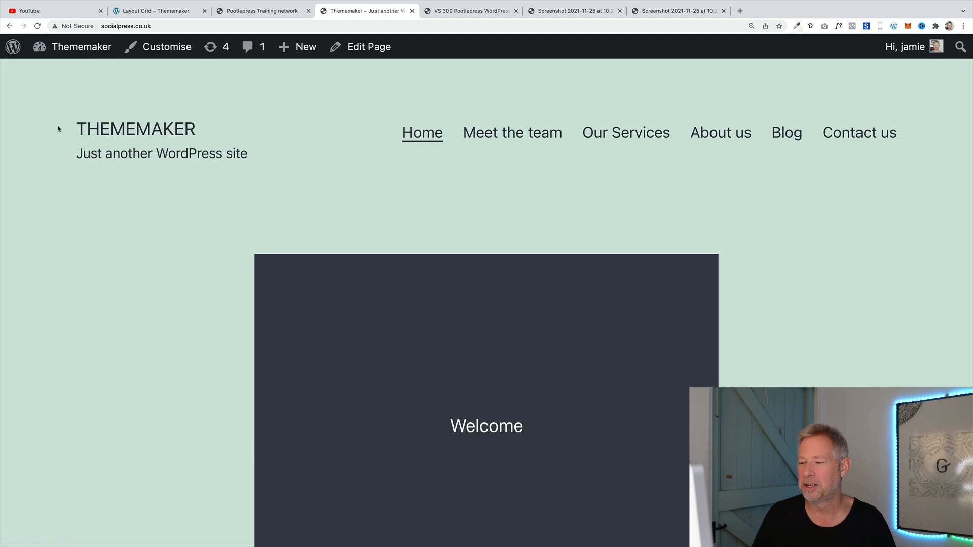
scroll(71, 223, "down", 3)
scroll(73, 224, "up", 3)
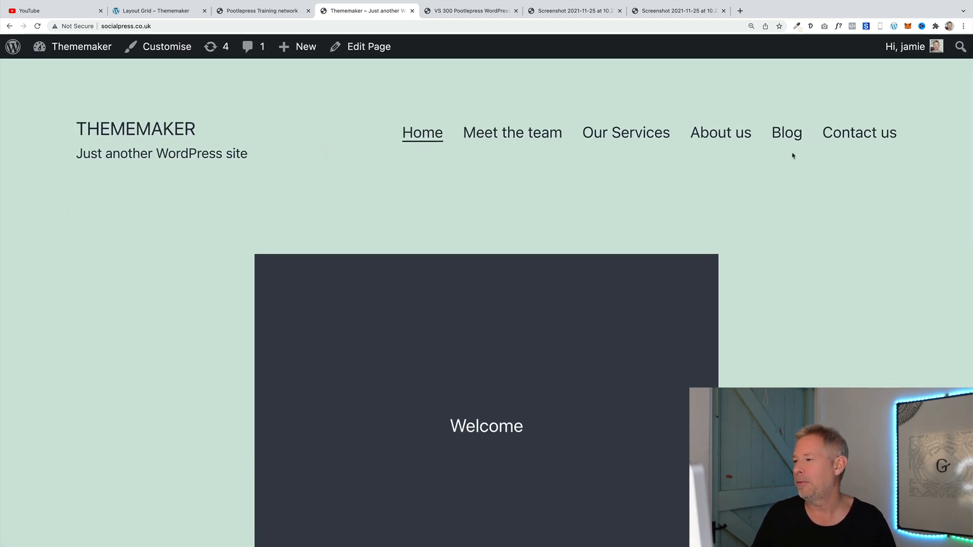
left_click(800, 137)
scroll(253, 269, "down", 5)
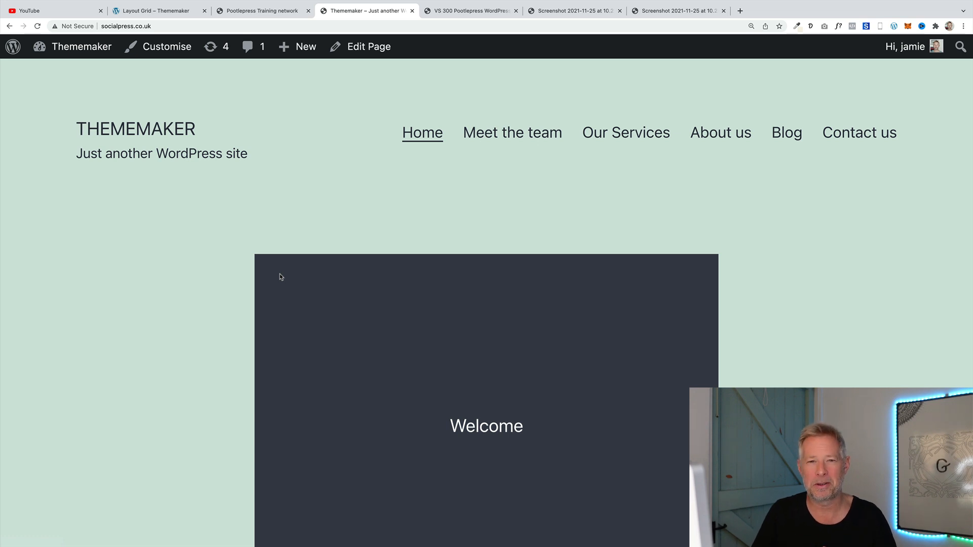
Return to the dashboard and review the main menu's structure and the Reading settings
mouse_move(61, 50)
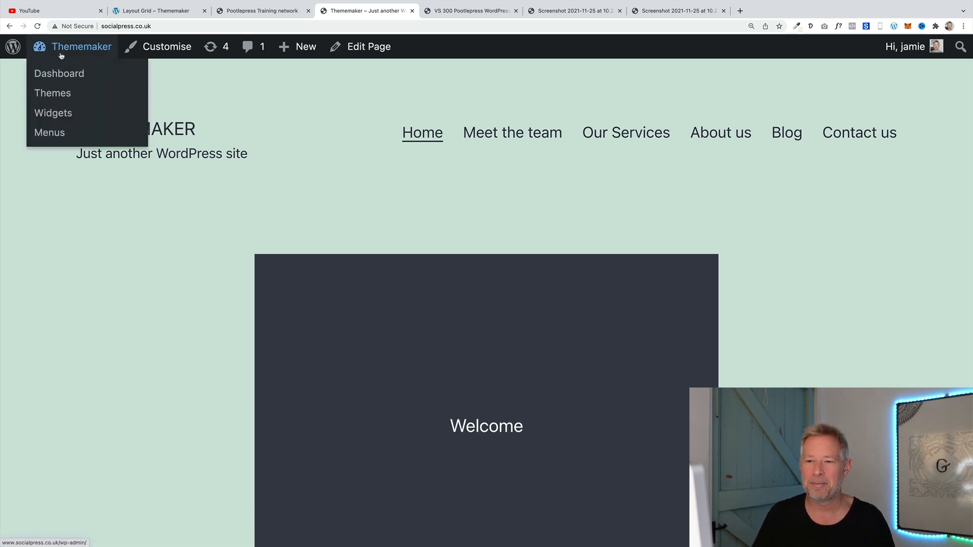
left_click(65, 74)
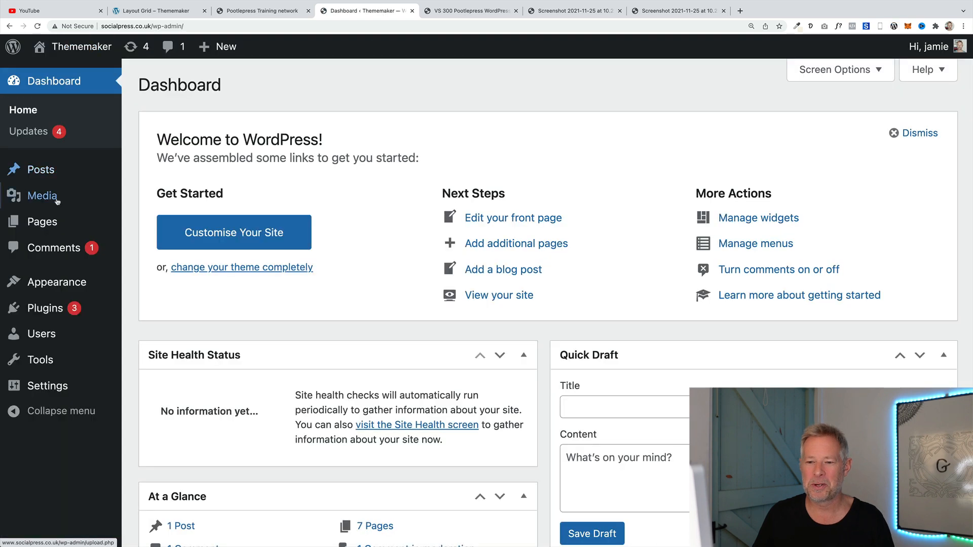
mouse_move(76, 282)
left_click(152, 347)
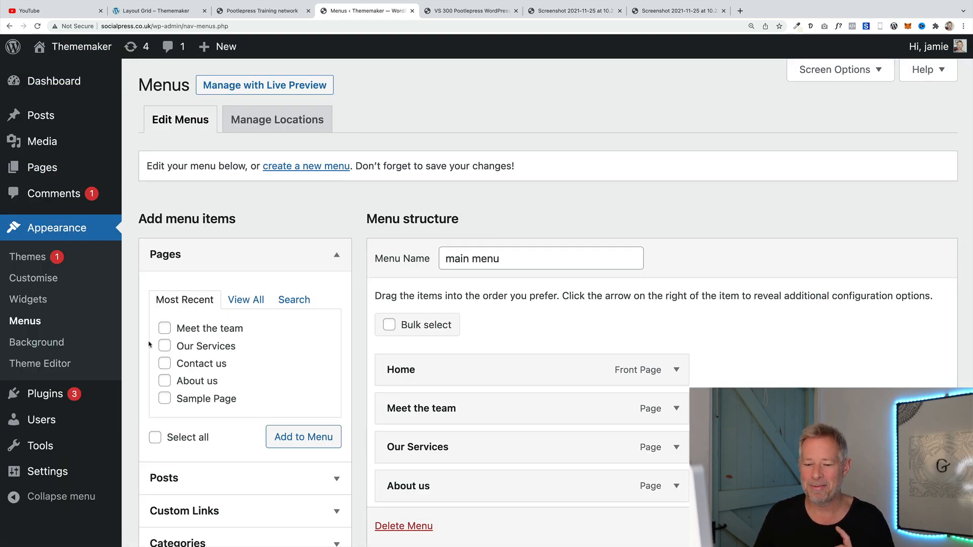
mouse_move(89, 465)
left_click(155, 420)
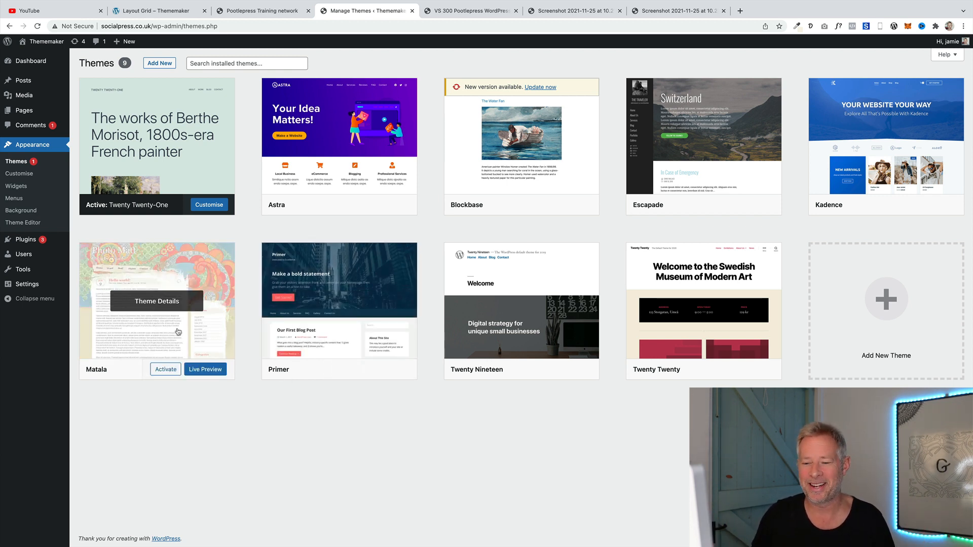
Activate the Matala theme and view the Blog page on the live site
left_click(166, 371)
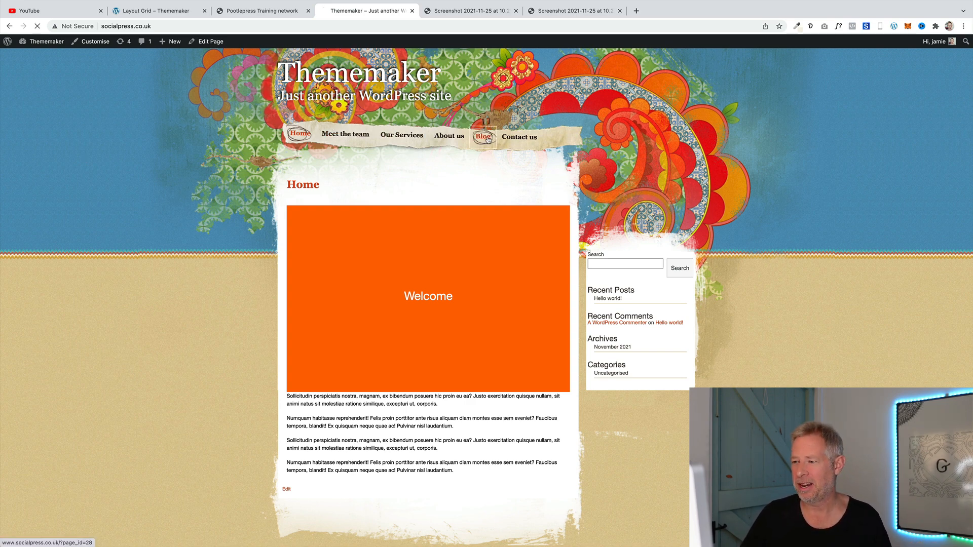
left_click(482, 136)
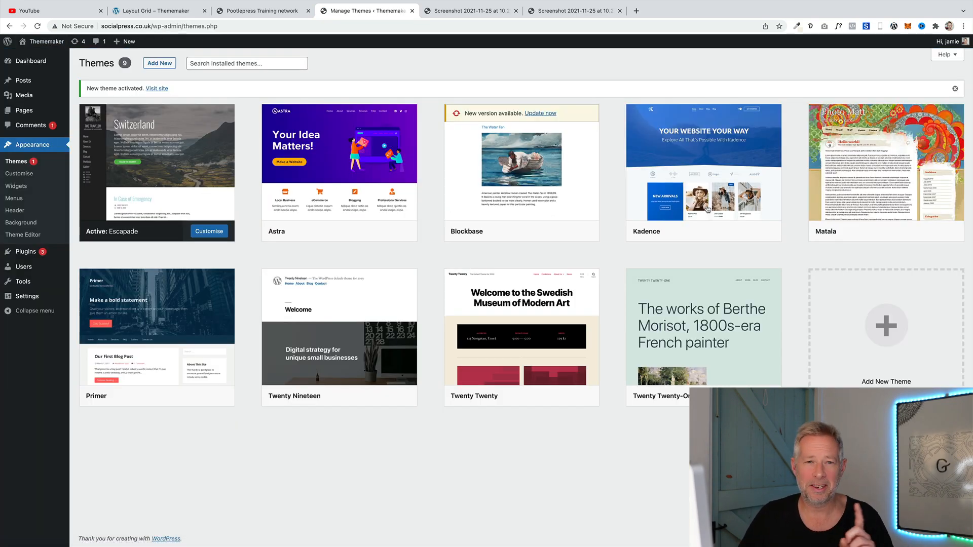
View the live site in the Escapade theme and open its Blog page
left_click(46, 42)
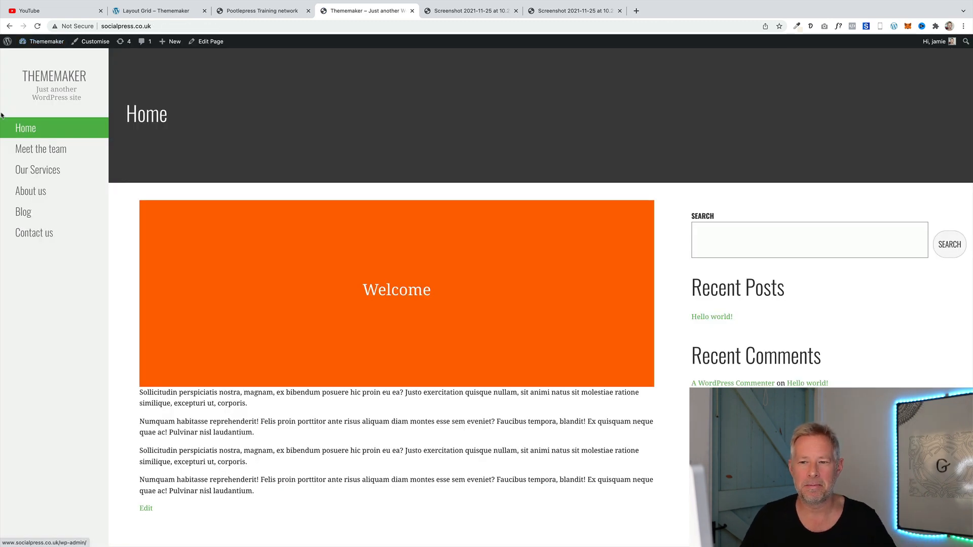
left_click(30, 215)
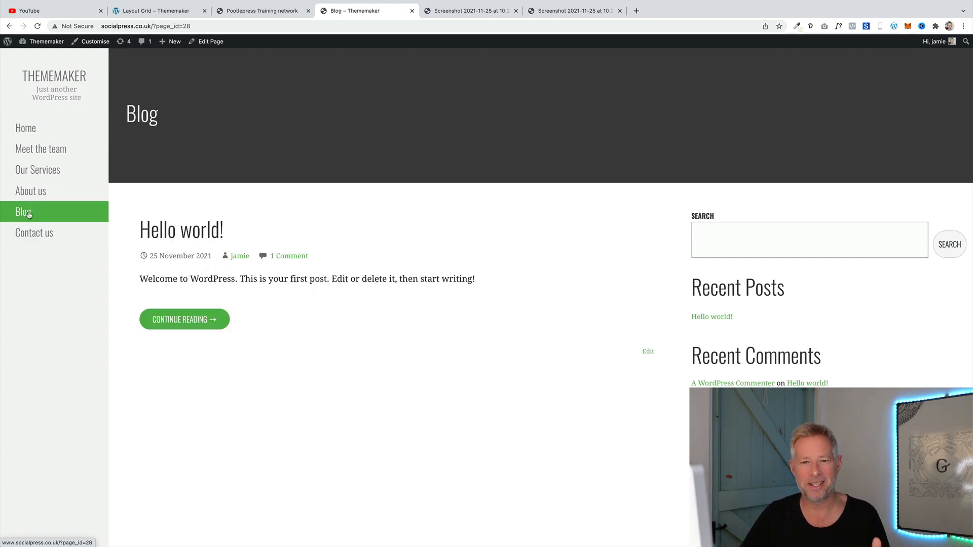